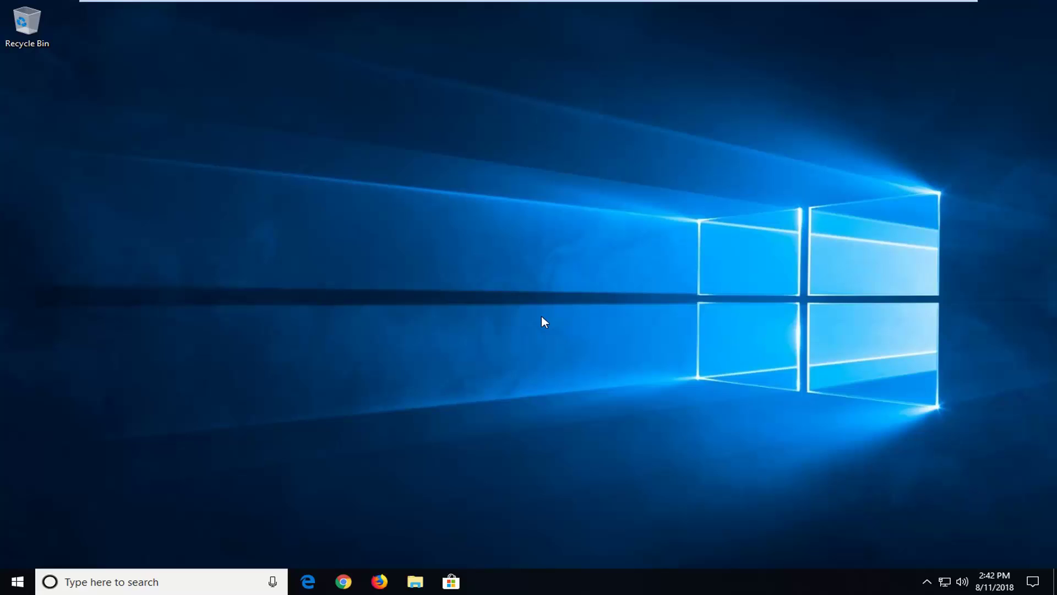
# Find cmd in the Start menu and launch Command Prompt as administrator
pyautogui.click(18, 583)
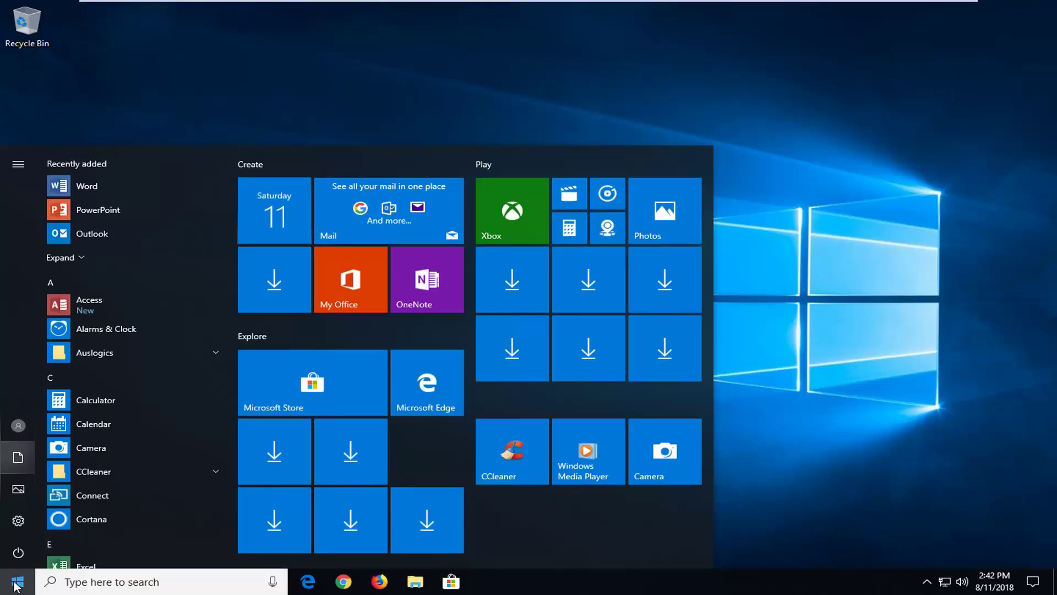
pyautogui.write('c')
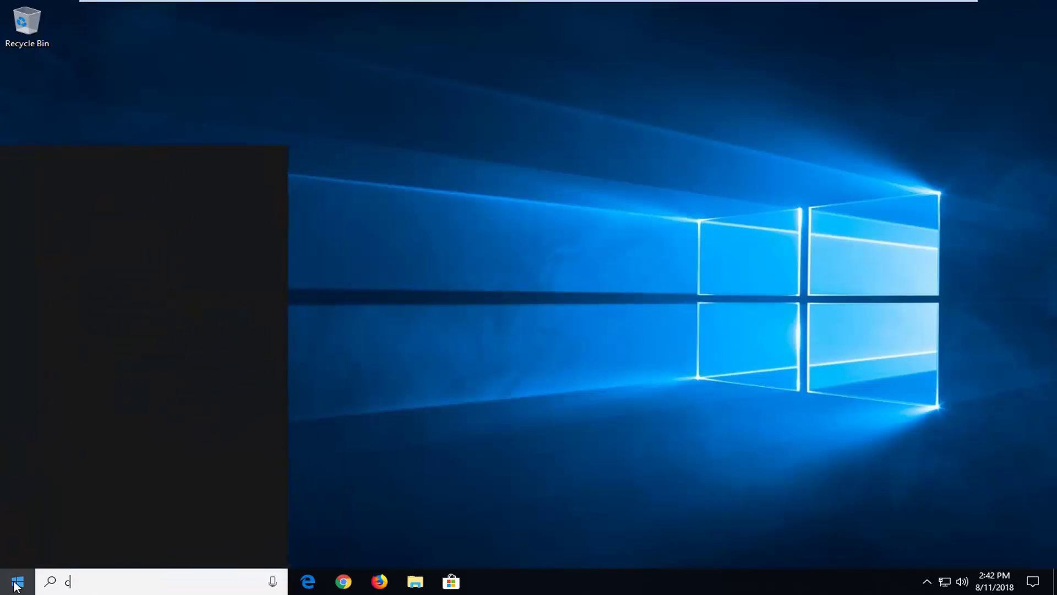
pyautogui.write('md')
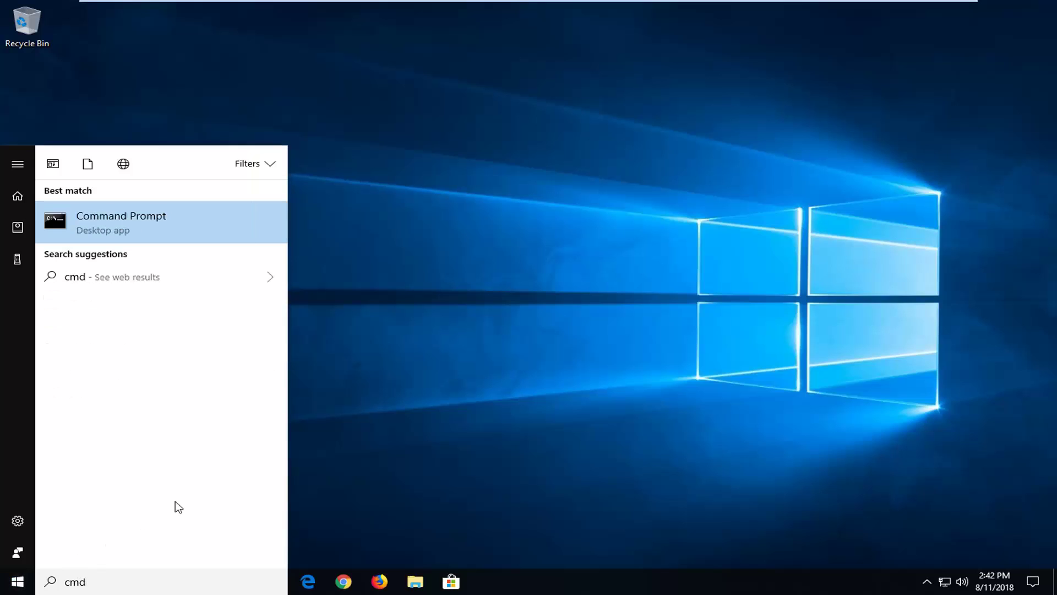
pyautogui.rightClick(119, 229)
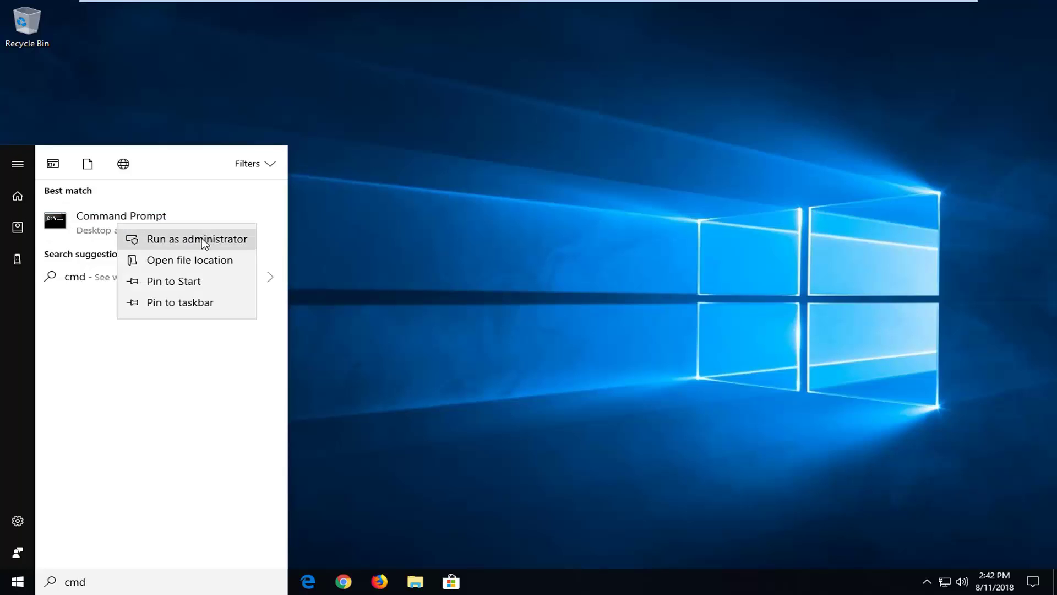
pyautogui.click(202, 241)
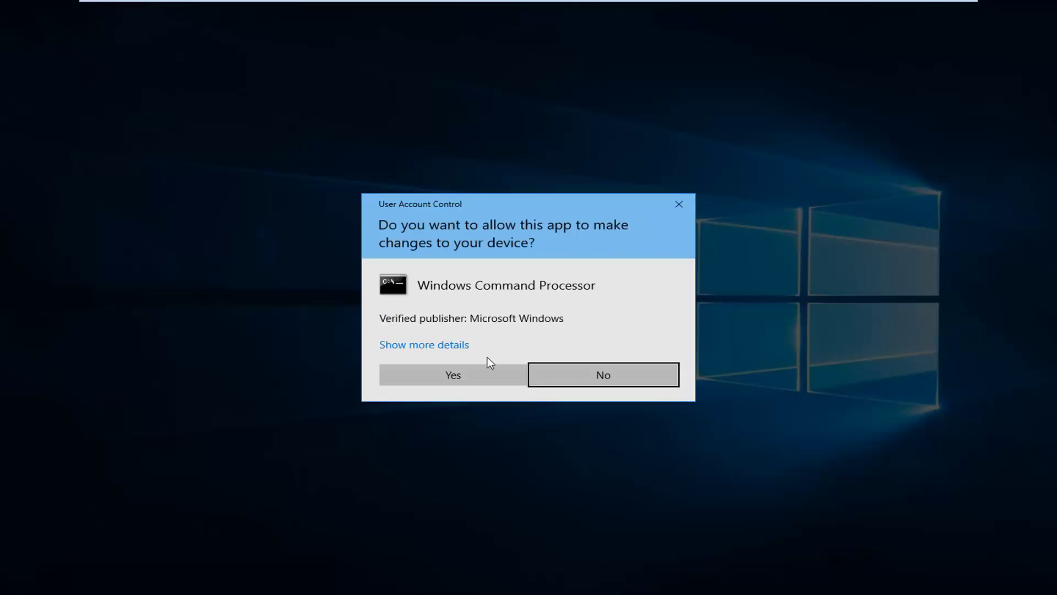
# Approve the UAC prompt, run slmgr -rearm, and dismiss the Windows Script Host success notice
pyautogui.click(446, 376)
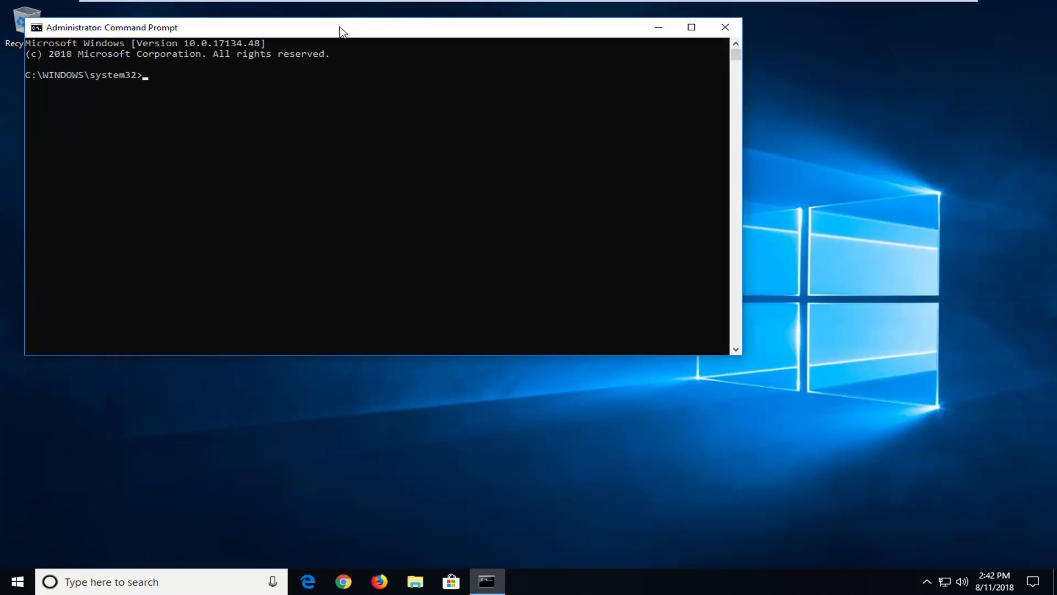
pyautogui.moveTo(339, 32)
pyautogui.mouseDown()
pyautogui.moveTo(448, 90)
pyautogui.moveTo(469, 123)
pyautogui.mouseUp()
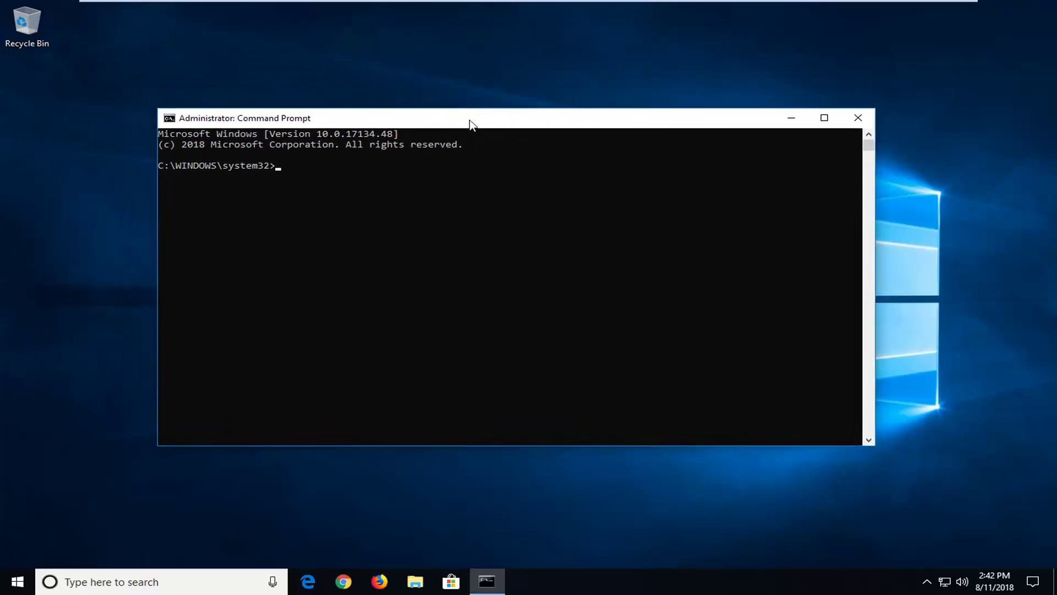
pyautogui.write('sl')
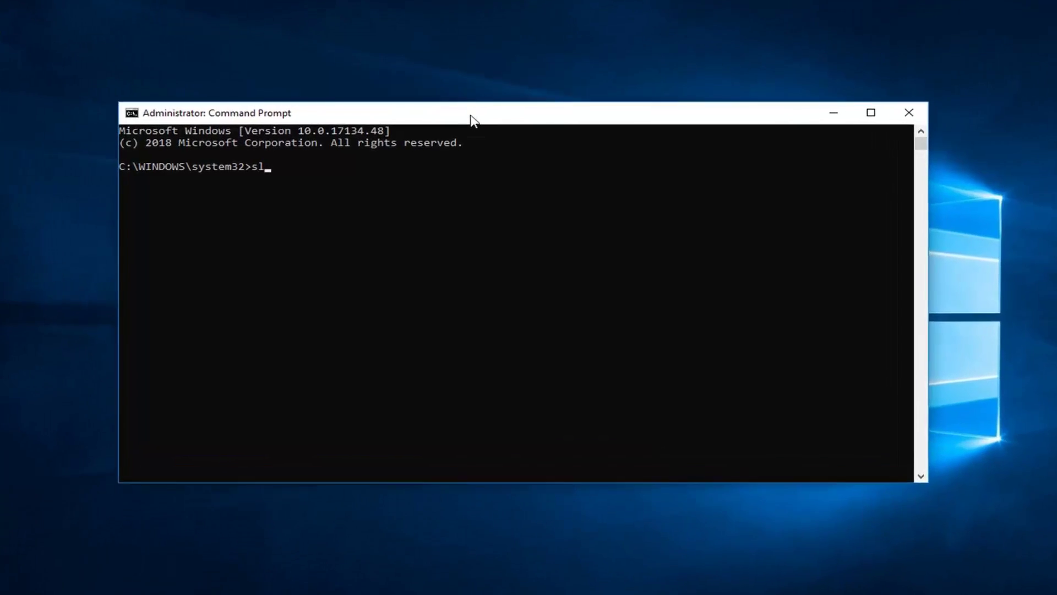
pyautogui.write('m')
pyautogui.write('gr')
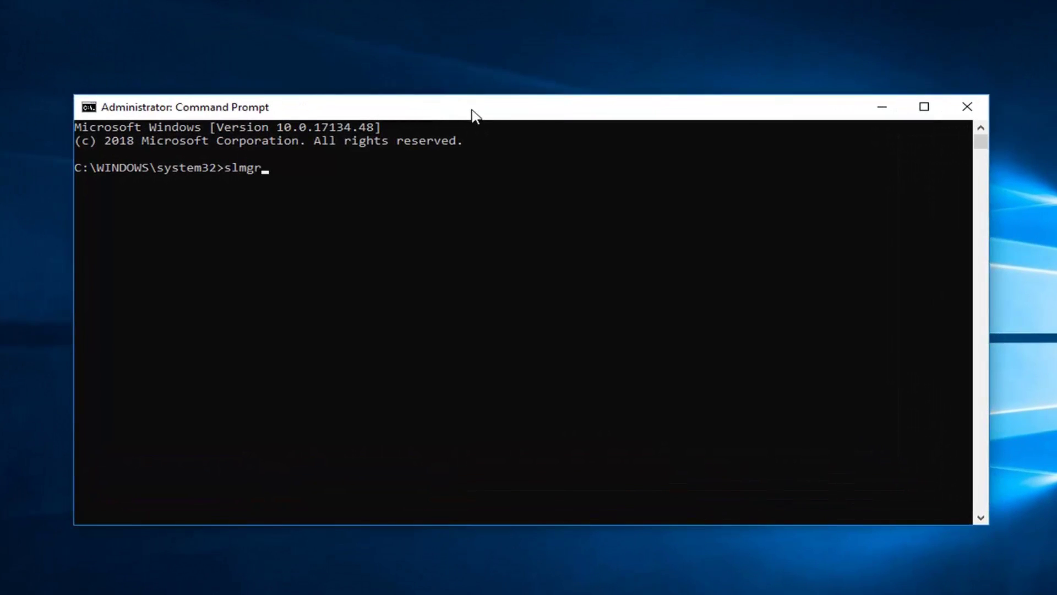
pyautogui.write(' -')
pyautogui.write('rea')
pyautogui.write('rm')
pyautogui.press('Return')
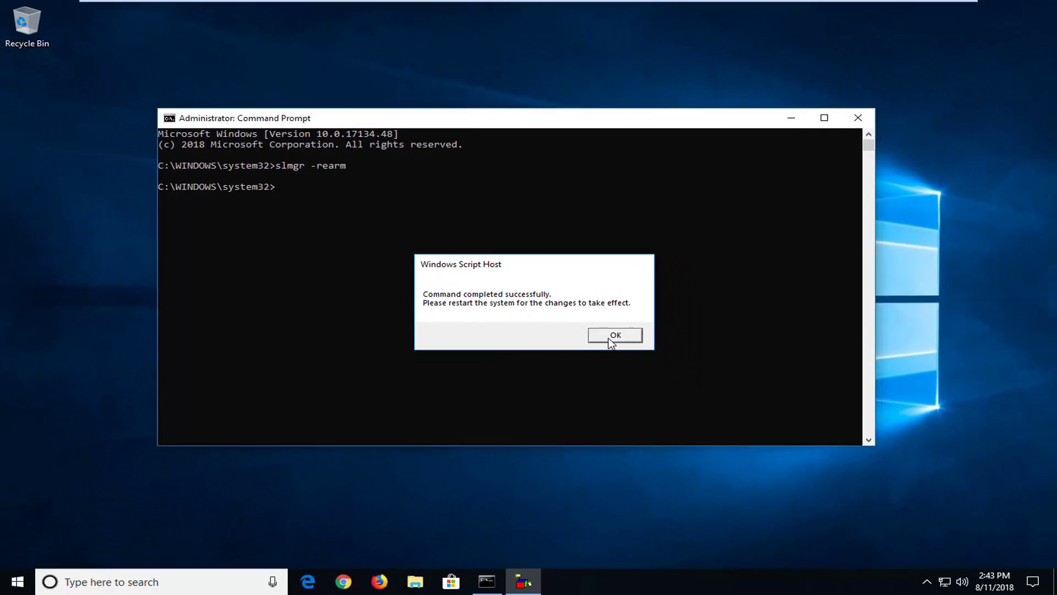
pyautogui.click(617, 345)
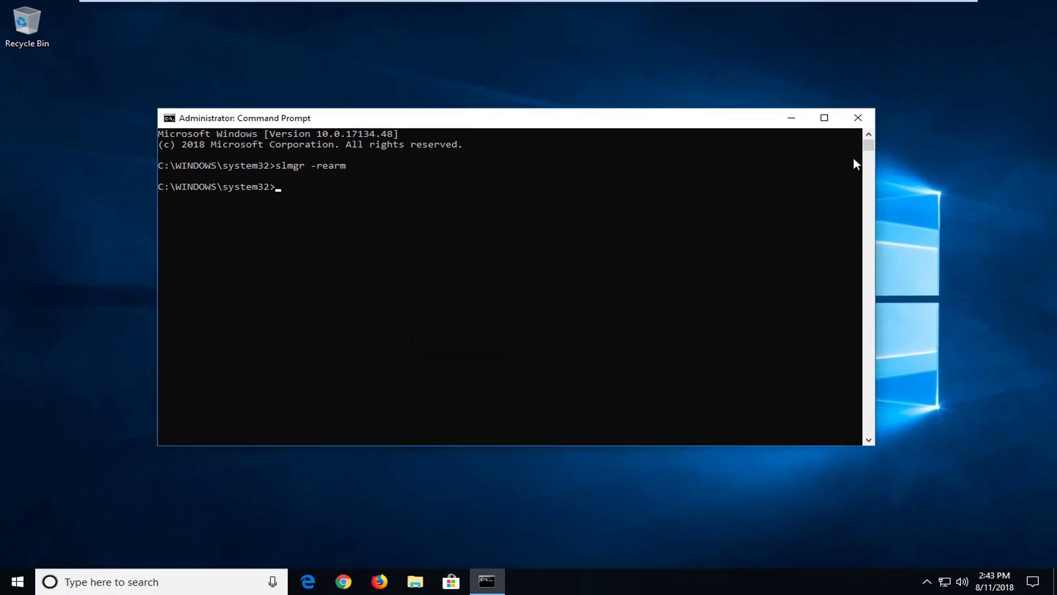
# Close the elevated console, then launch regedit as administrator and approve UAC
pyautogui.click(857, 118)
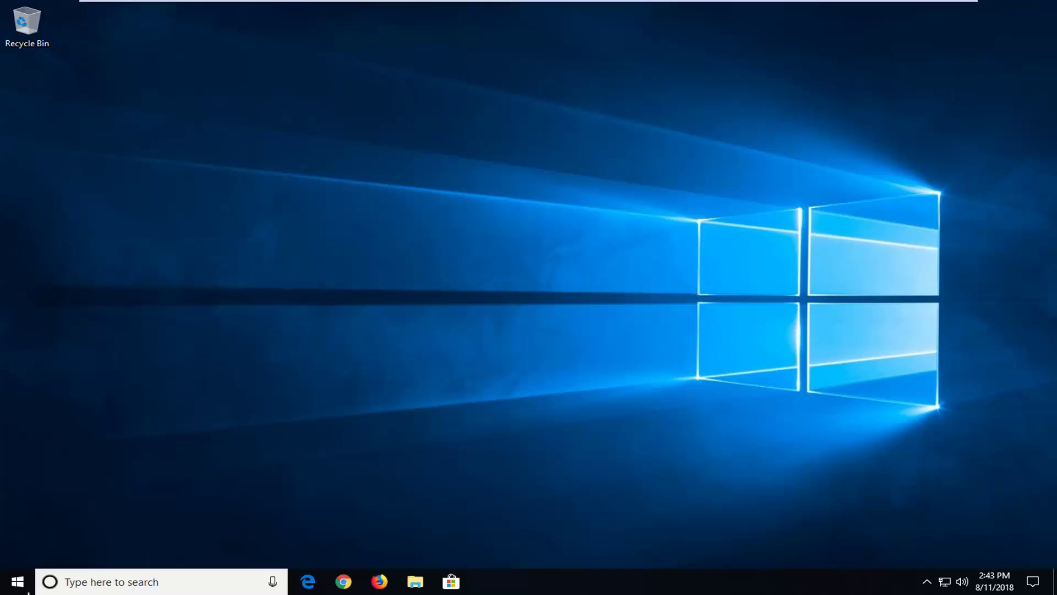
pyautogui.click(18, 583)
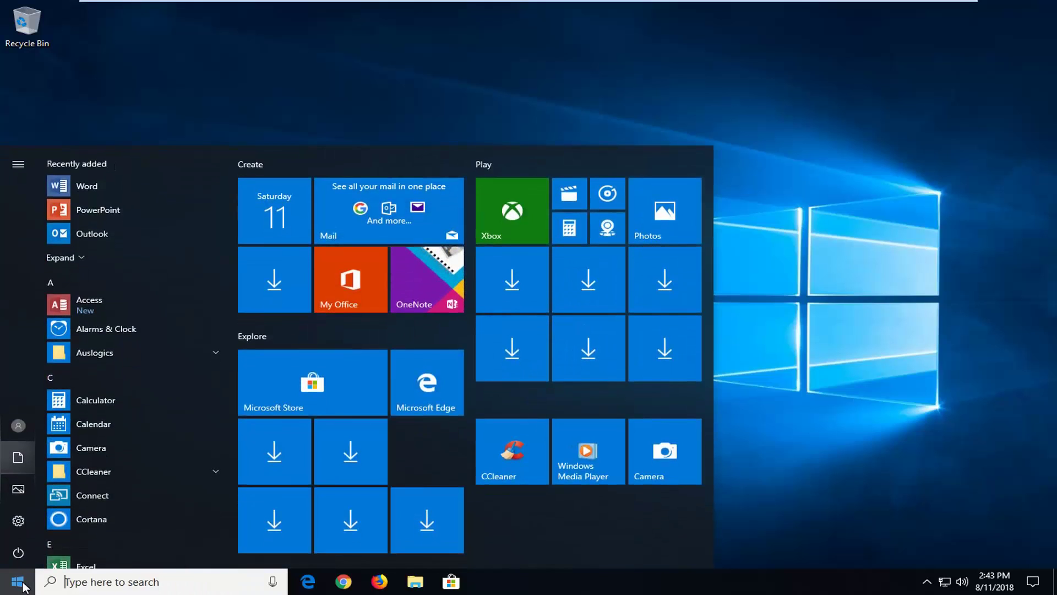
pyautogui.write('remo')
pyautogui.press('BackSpace')
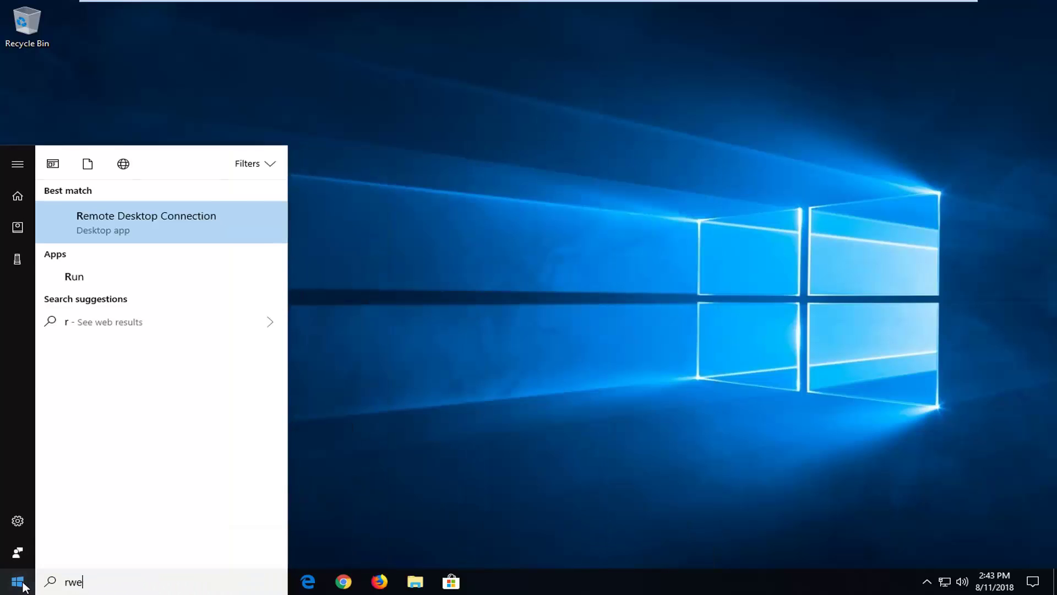
pyautogui.press('BackSpace')
pyautogui.write('gedit')
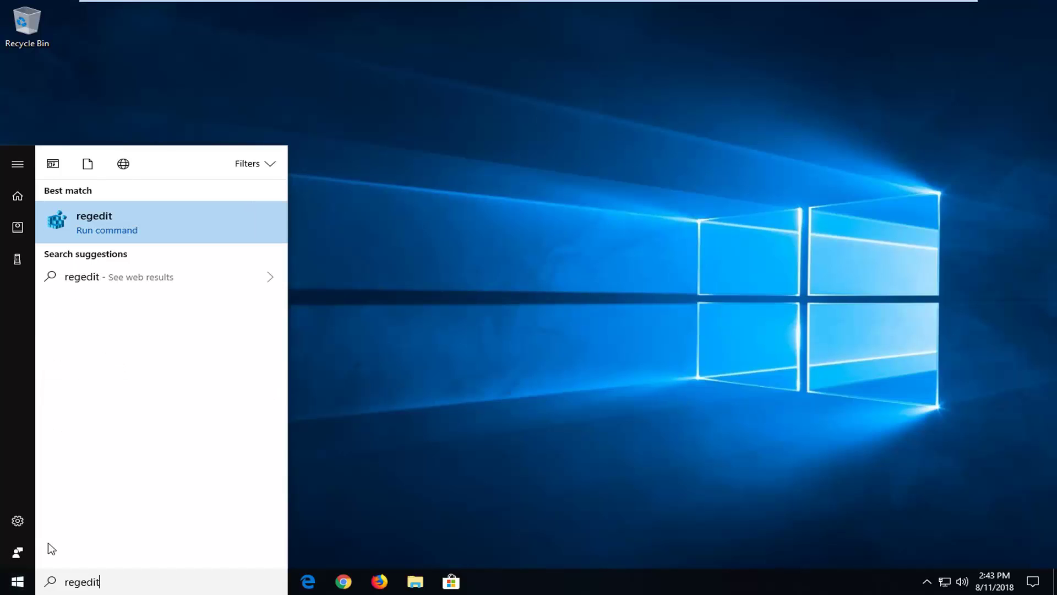
pyautogui.rightClick(91, 228)
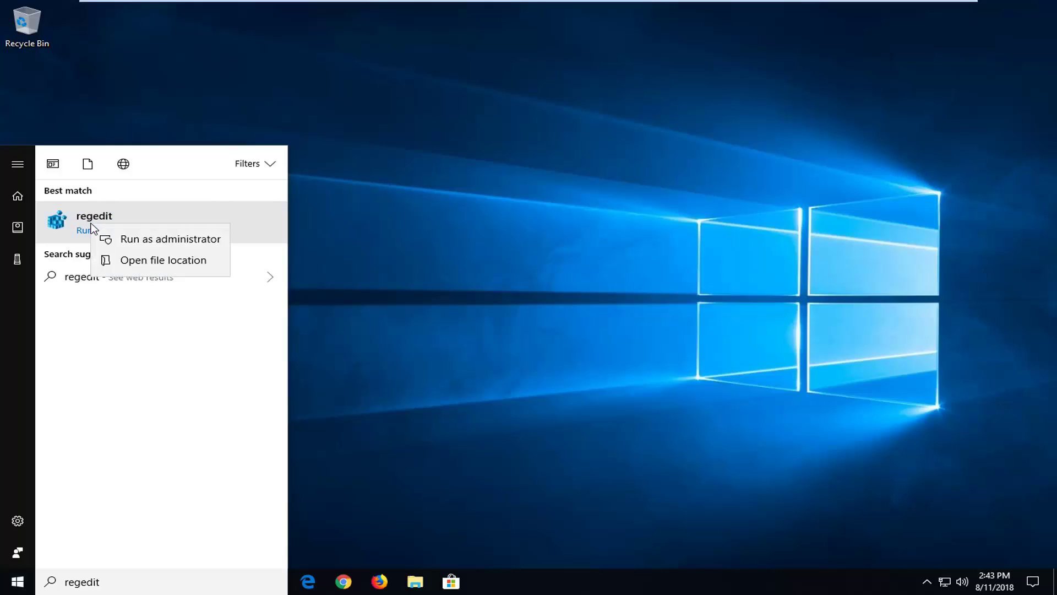
pyautogui.click(147, 241)
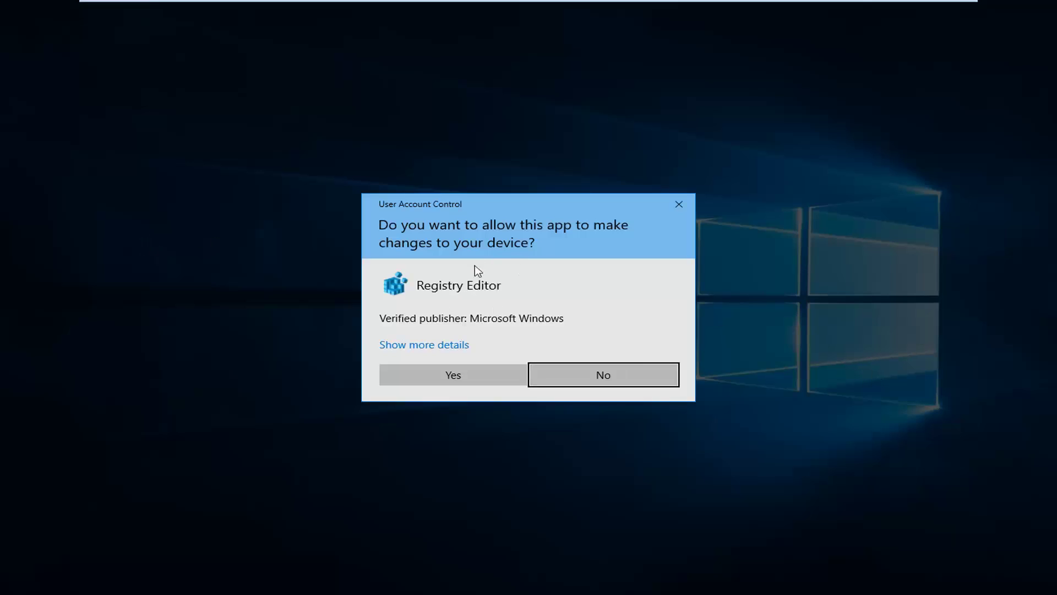
pyautogui.click(460, 380)
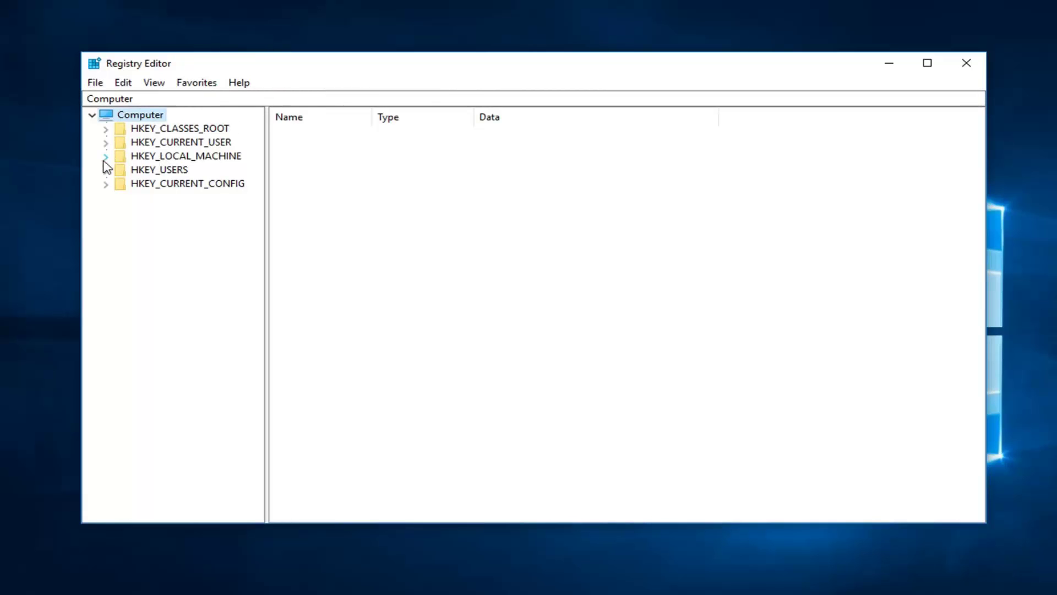
# Browse HKEY_LOCAL_MACHINE > SOFTWARE > Microsoft > Windows NT and select CurrentVersion
pyautogui.doubleClick(137, 161)
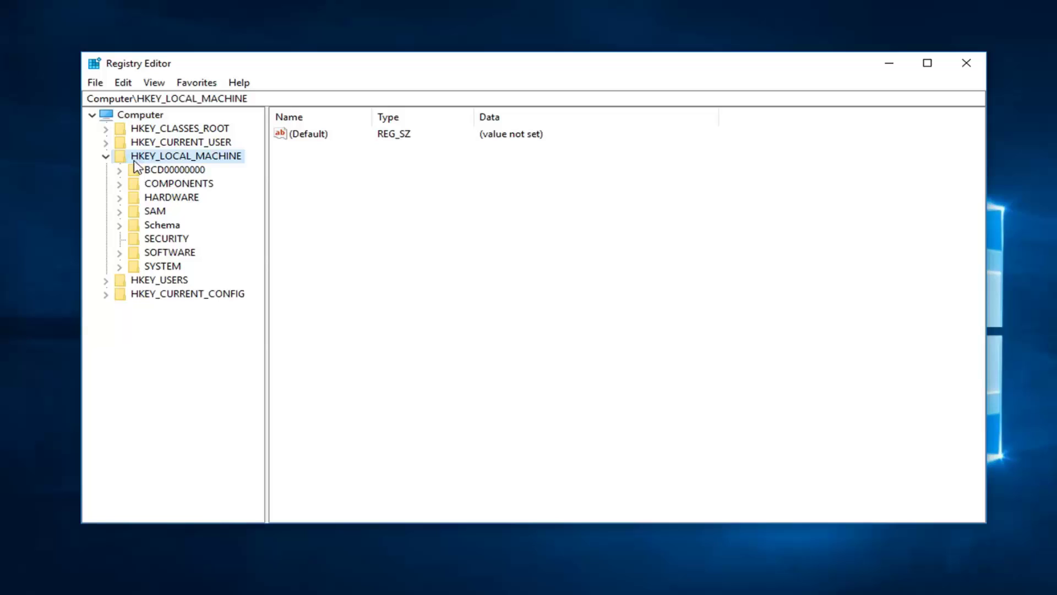
pyautogui.doubleClick(148, 253)
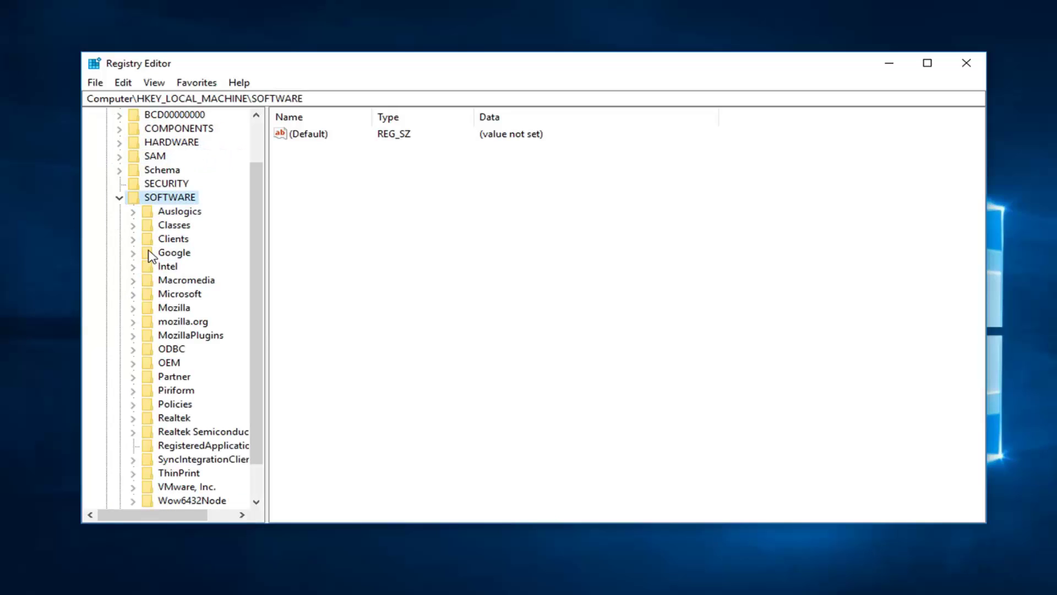
pyautogui.click(169, 294)
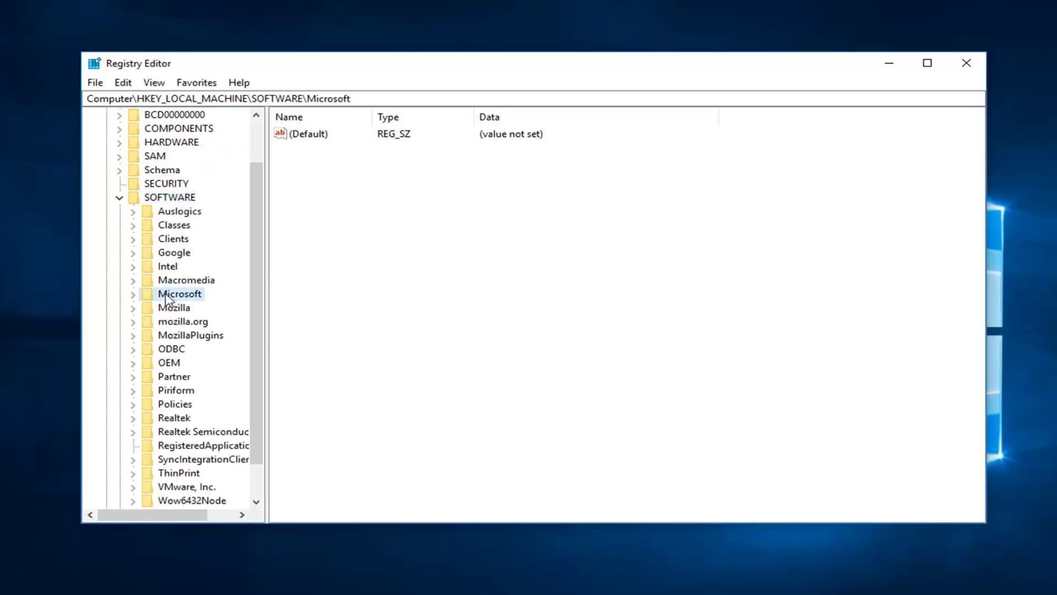
pyautogui.doubleClick(169, 294)
pyautogui.moveTo(266, 257); pyautogui.dragTo(355, 254)
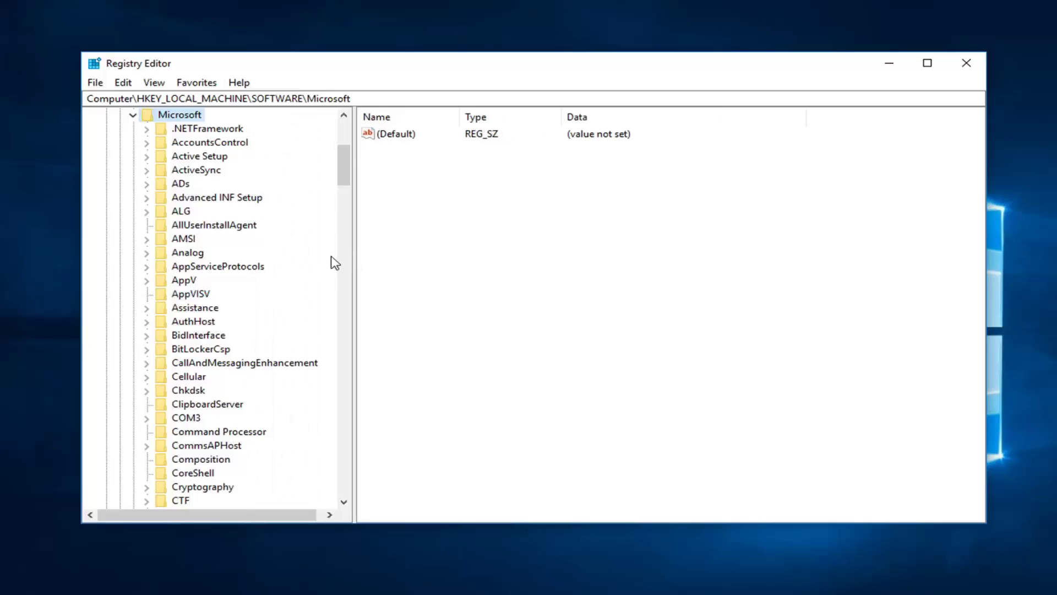
pyautogui.scroll(-8, 278, 329)
pyautogui.scroll(-8, 278, 329)
pyautogui.scroll(-8, 265, 339)
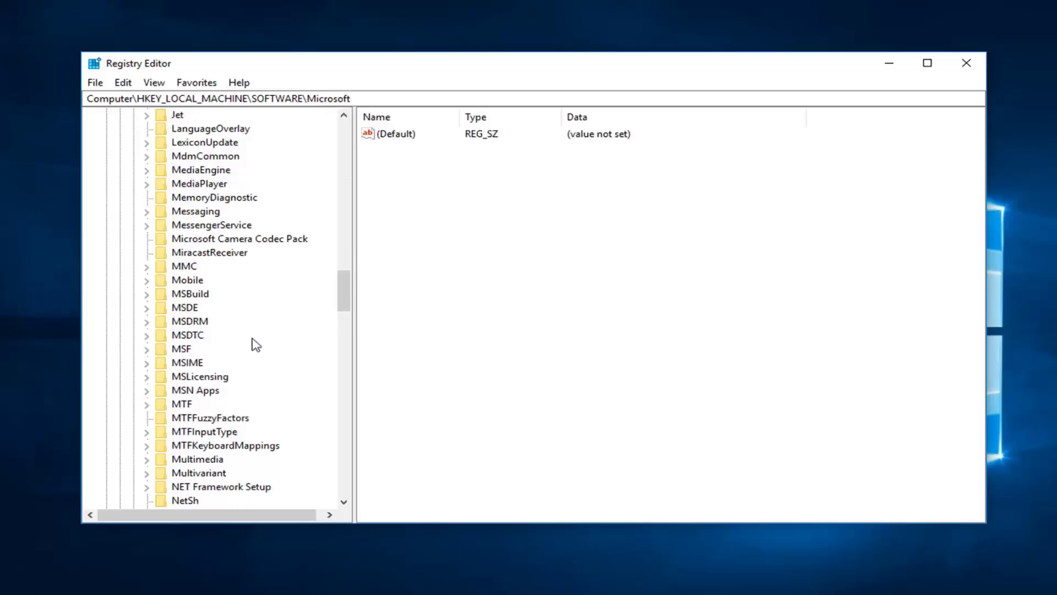
pyautogui.scroll(-8, 253, 347)
pyautogui.scroll(-8, 252, 355)
pyautogui.scroll(-7, 251, 356)
pyautogui.scroll(-1, 249, 361)
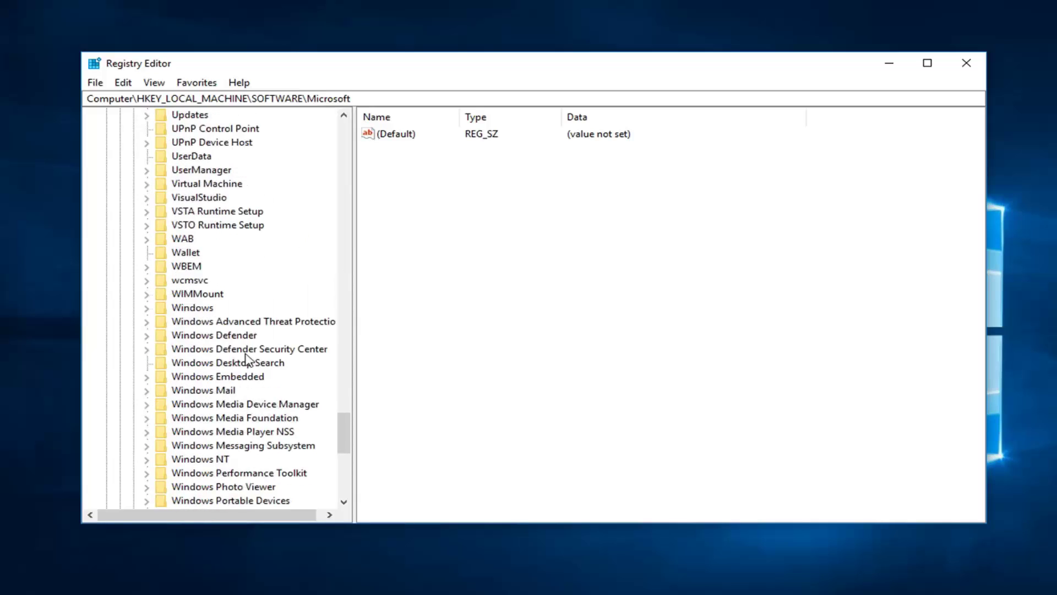
pyautogui.scroll(-2, 231, 380)
pyautogui.click(206, 382)
pyautogui.doubleClick(210, 381)
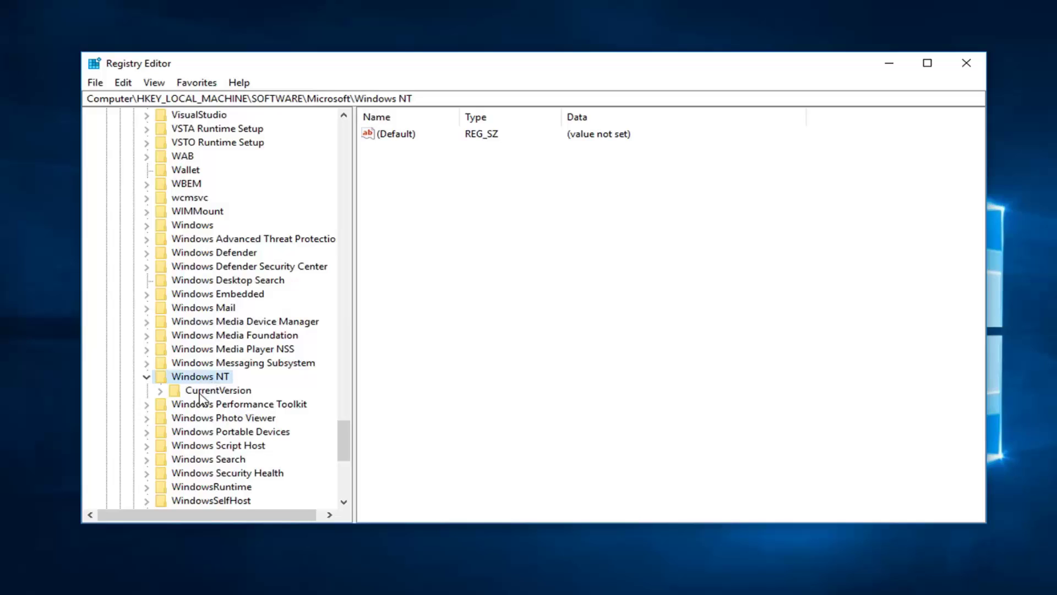
pyautogui.click(200, 394)
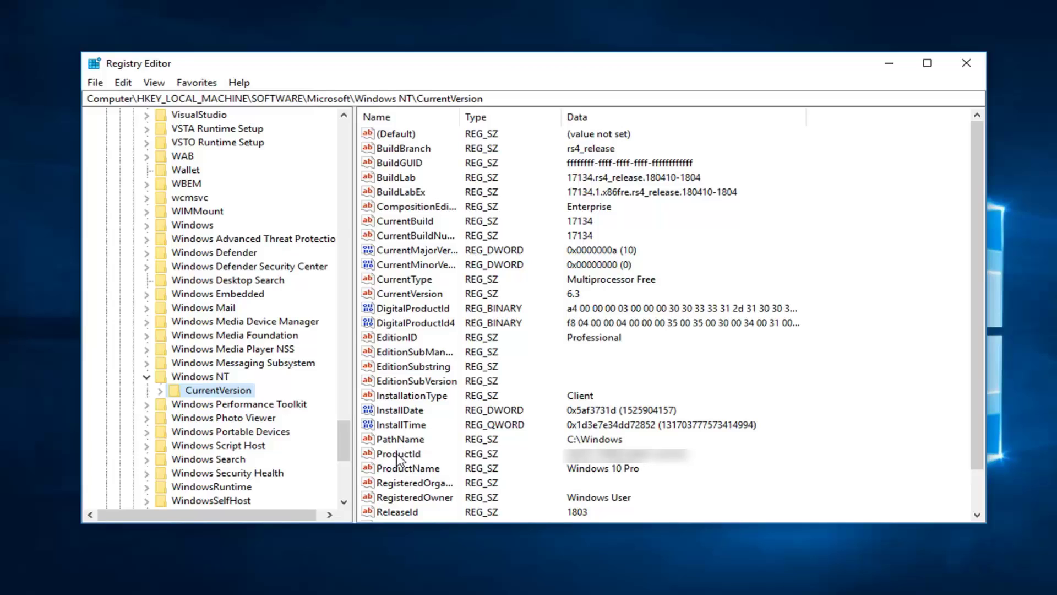
# Edit the ProductId value data in the Edit String dialog and confirm it
pyautogui.doubleClick(400, 456)
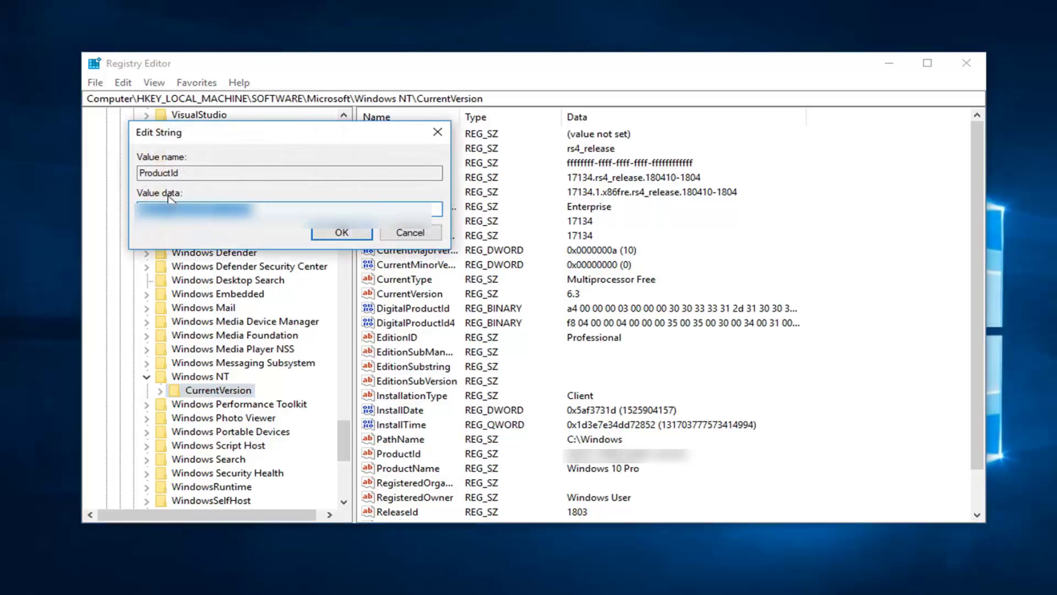
pyautogui.click(249, 210)
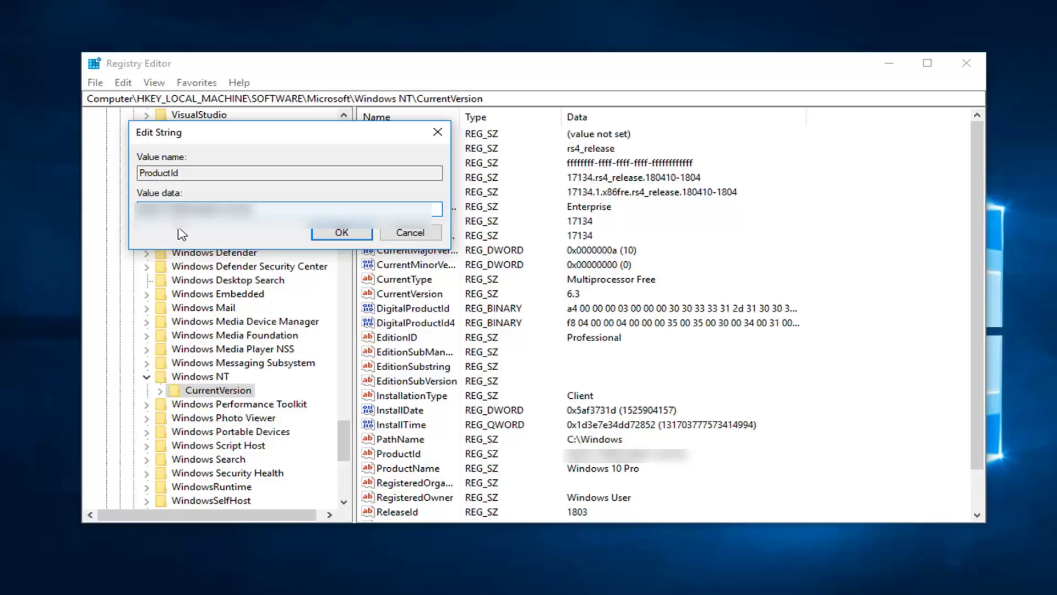
pyautogui.click(340, 234)
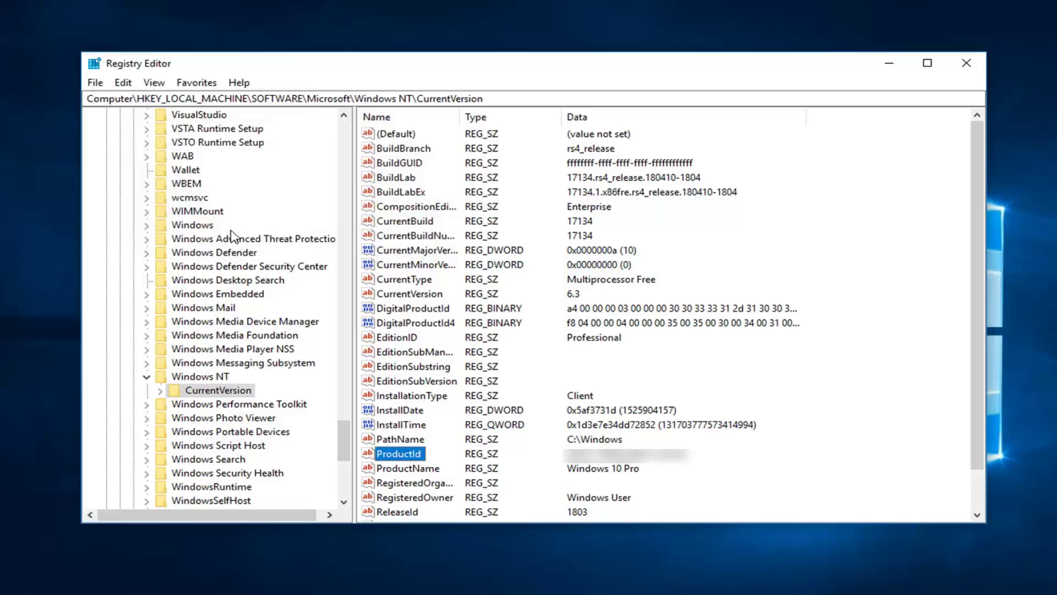